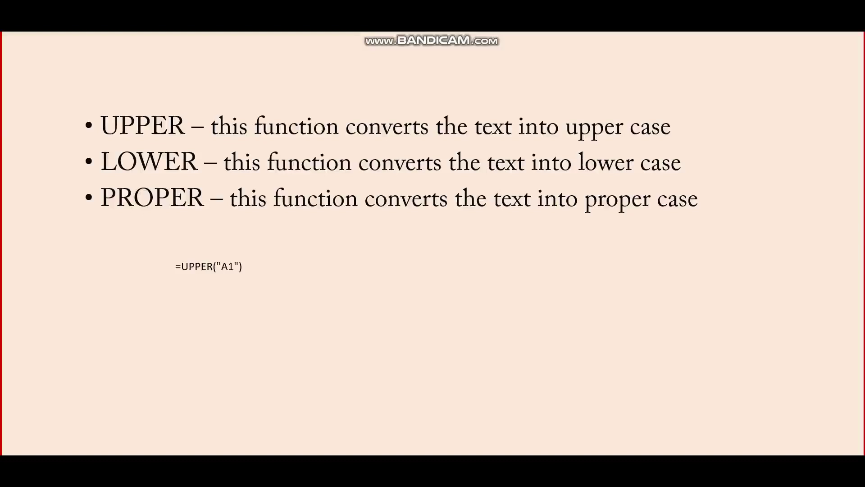
Bring up the window switcher over the UPPER/LOWER/PROPER slide
key("alt+Tab")
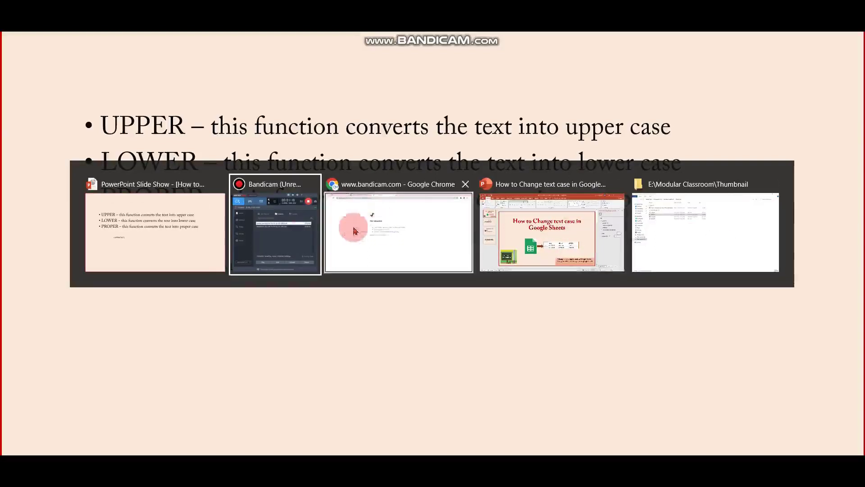
Switch to the spreadsheet in Chrome and enter 'hello welcome' in cell A5
left_click(435, 228)
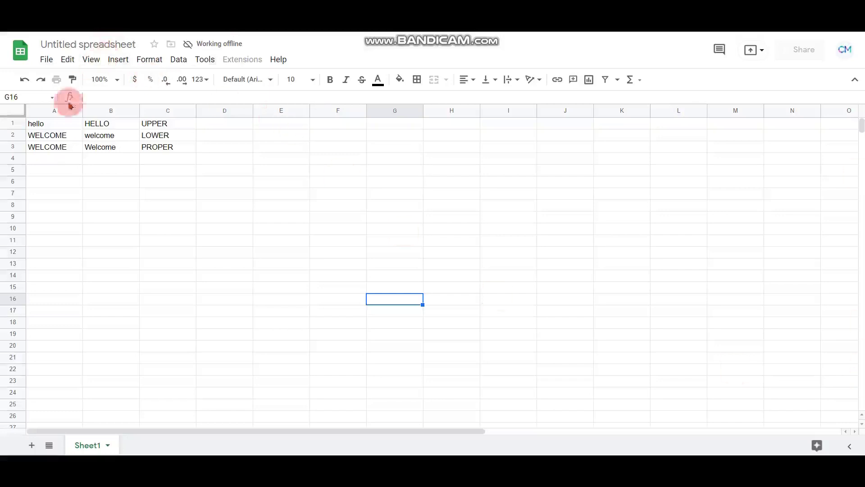
left_click(51, 170)
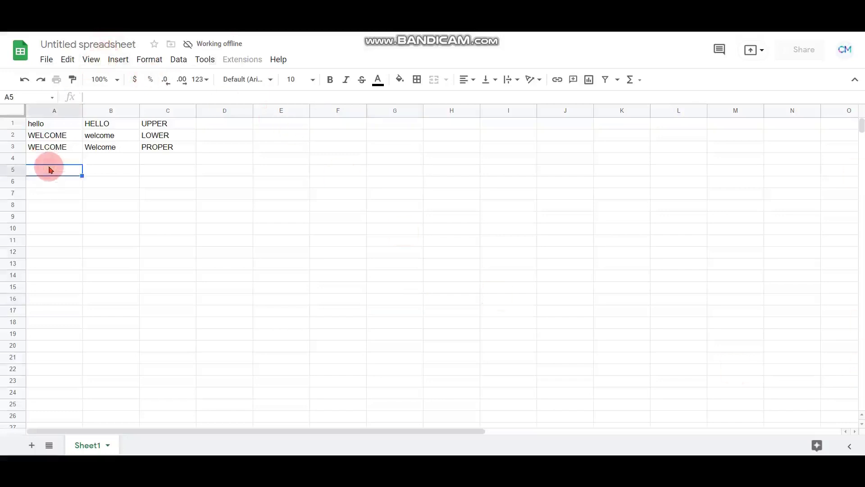
type("hello")
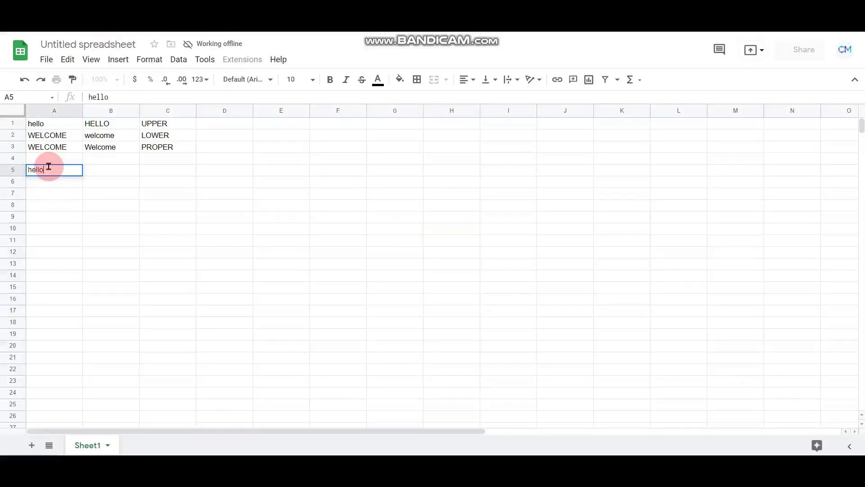
type(" welcome")
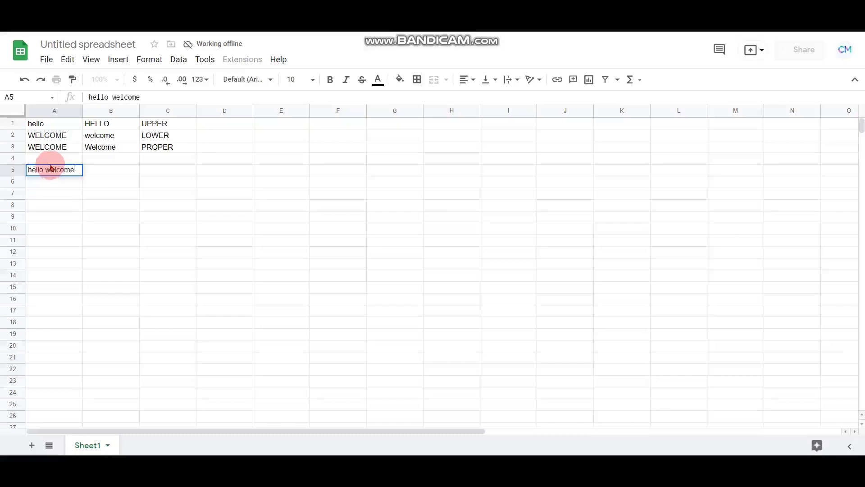
left_click(103, 171)
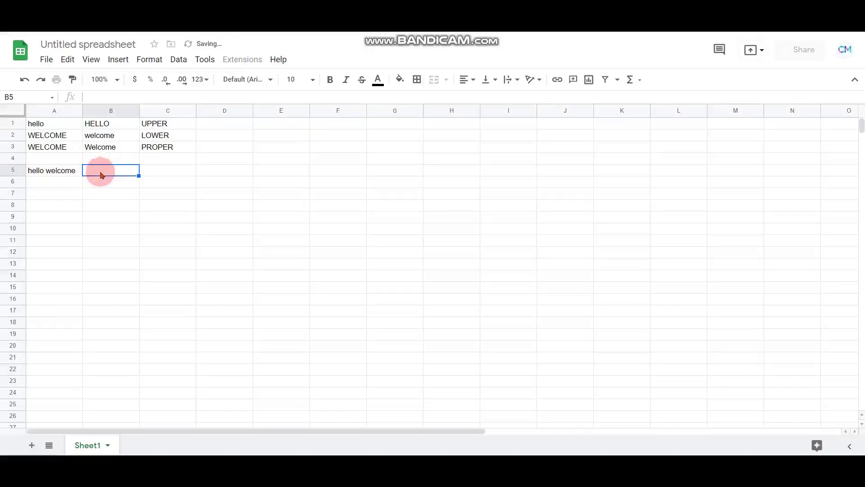
left_click(115, 97)
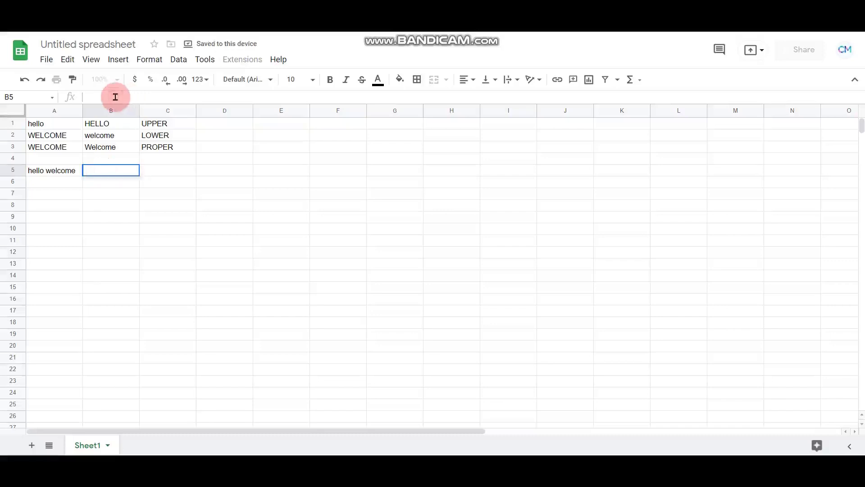
Enter =UPPER(A5) in B5 and widen column B to fit HELLO WELCOME
type("=")
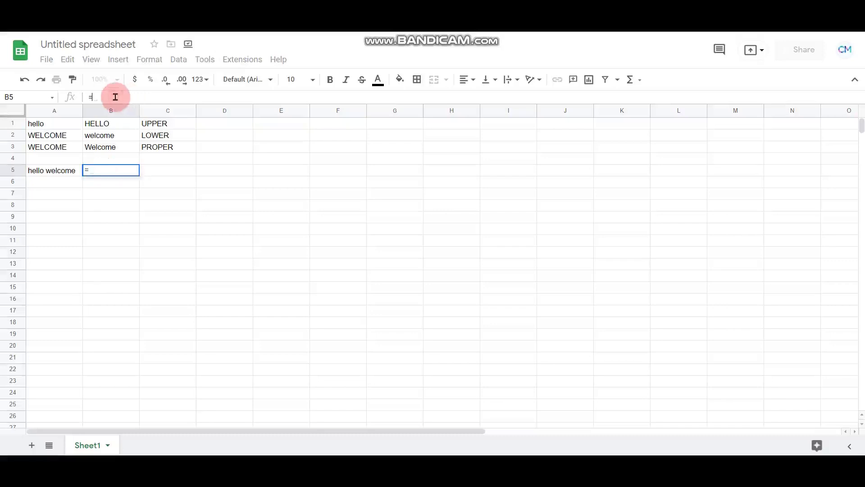
type("upp")
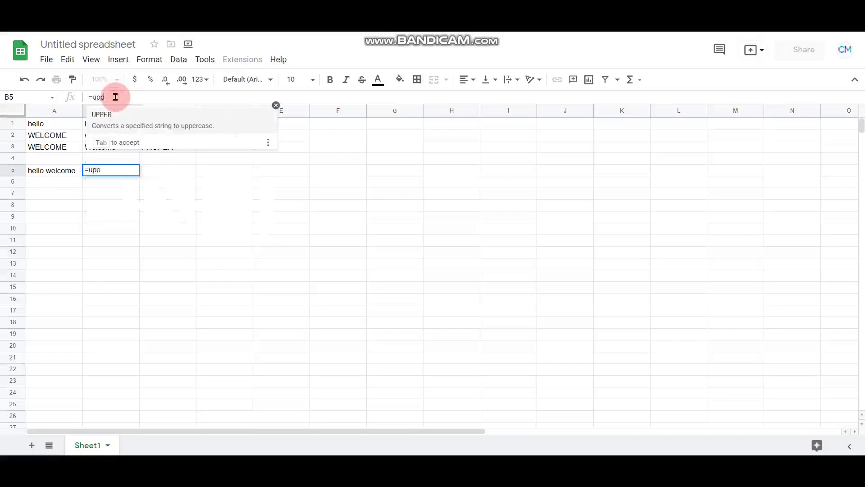
left_click(110, 123)
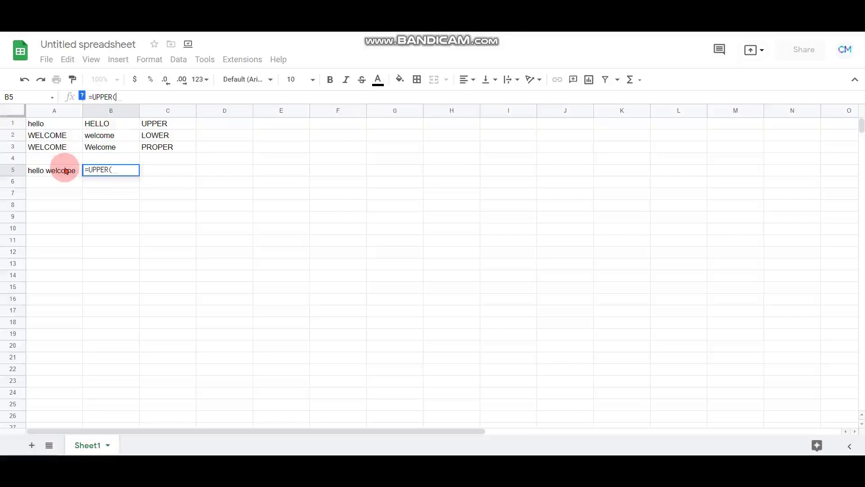
type("A5")
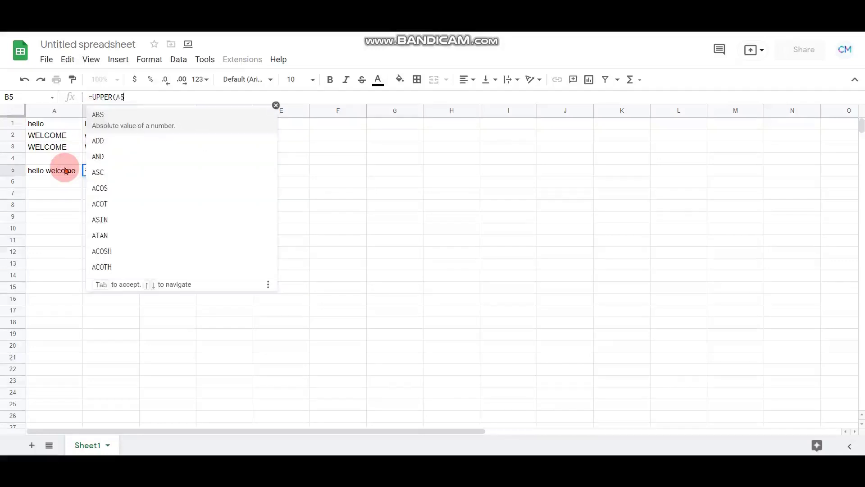
type(")")
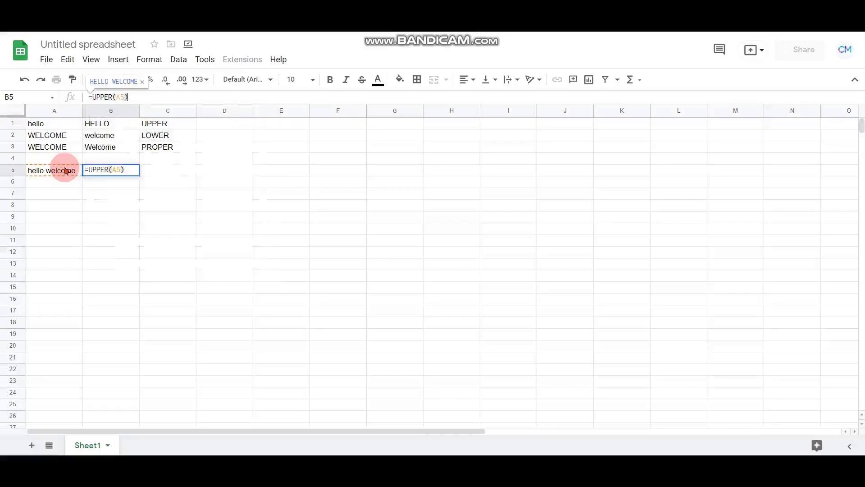
key("Return")
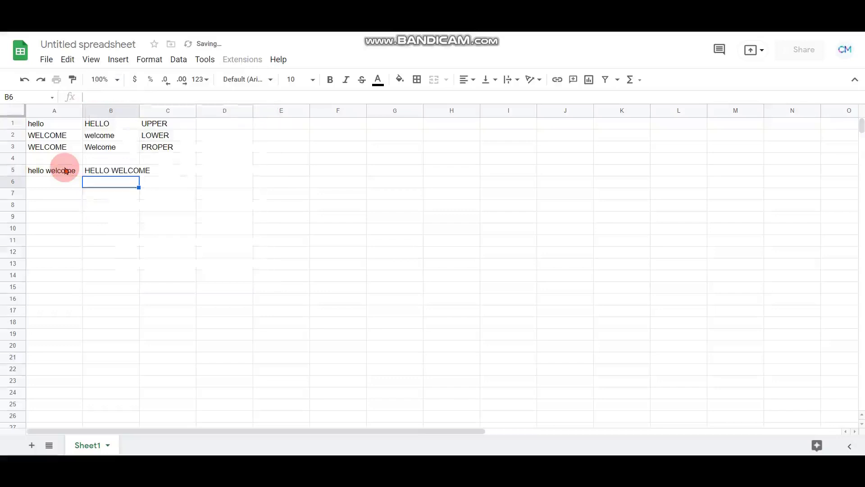
left_click_drag(139, 111, 199, 111)
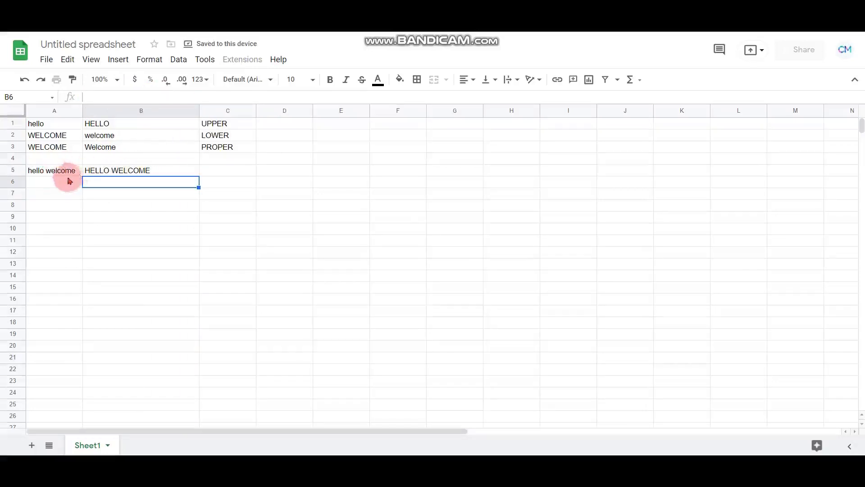
Copy the B5 UPPER formula into A6, which produces a #REF! error
left_click(65, 178)
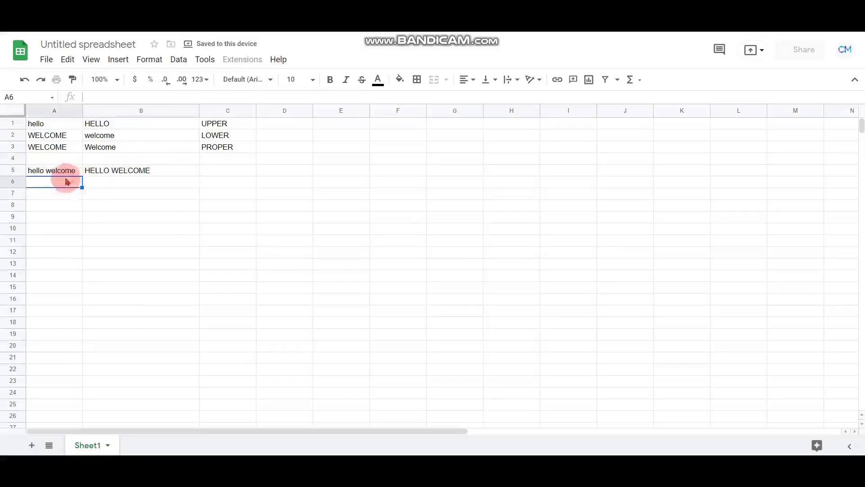
left_click(106, 160)
left_click(104, 174)
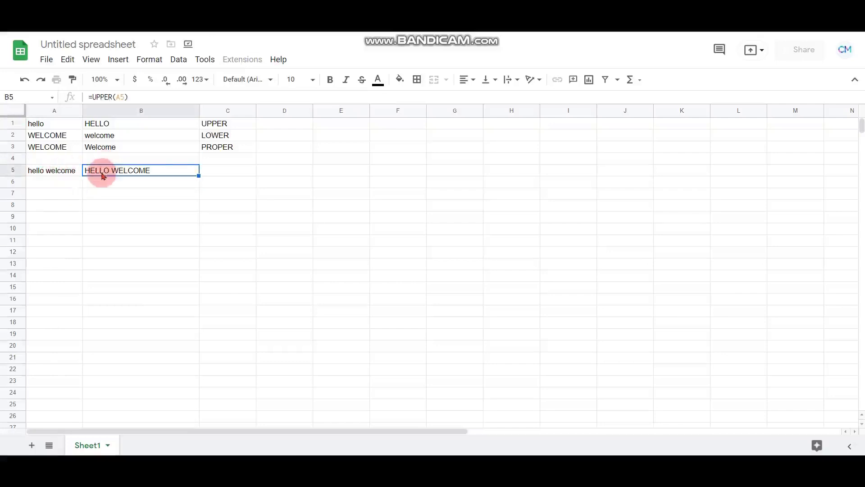
key("ctrl+c")
left_click(40, 185)
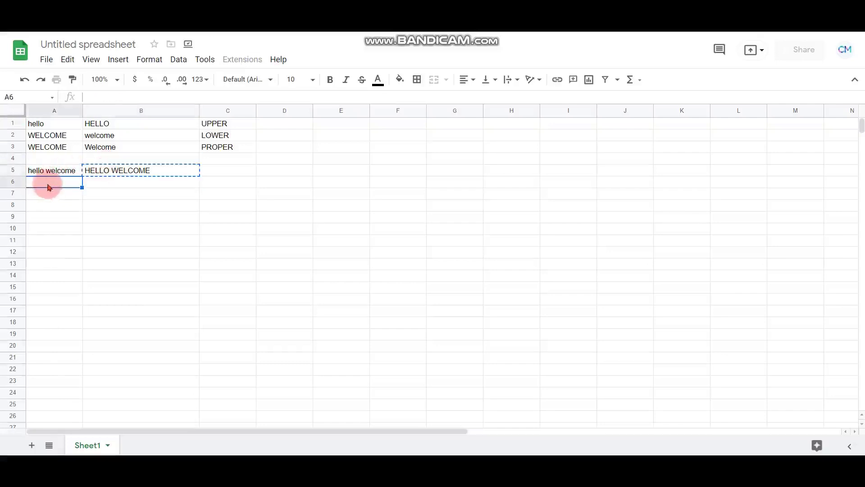
key("ctrl+v")
left_click(228, 162)
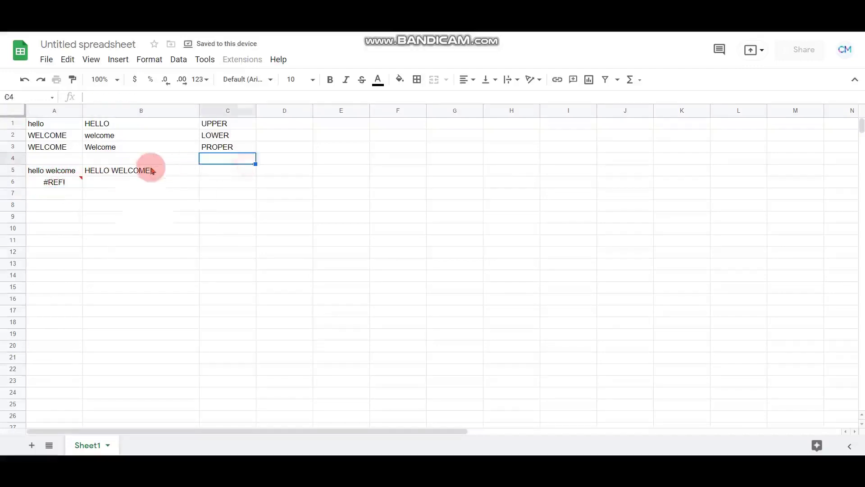
left_click(151, 169)
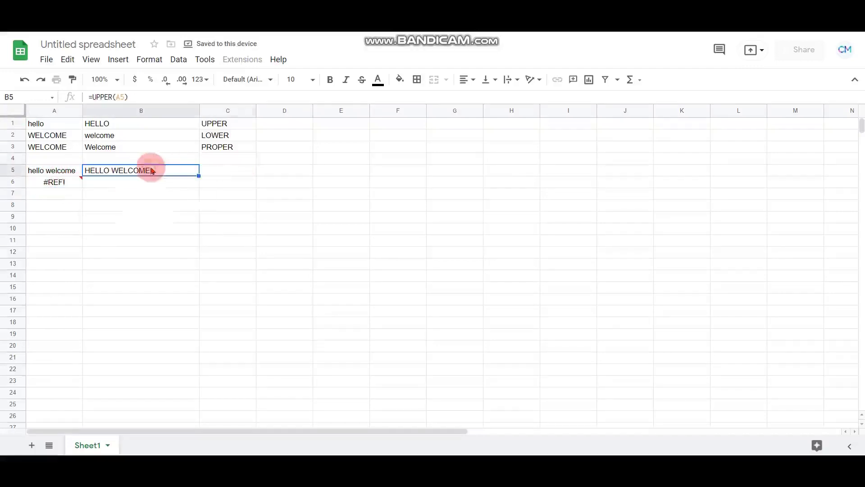
left_click(212, 171)
Enter =LOWER(B5) in C5 so it shows 'hello welcome'
left_click(150, 97)
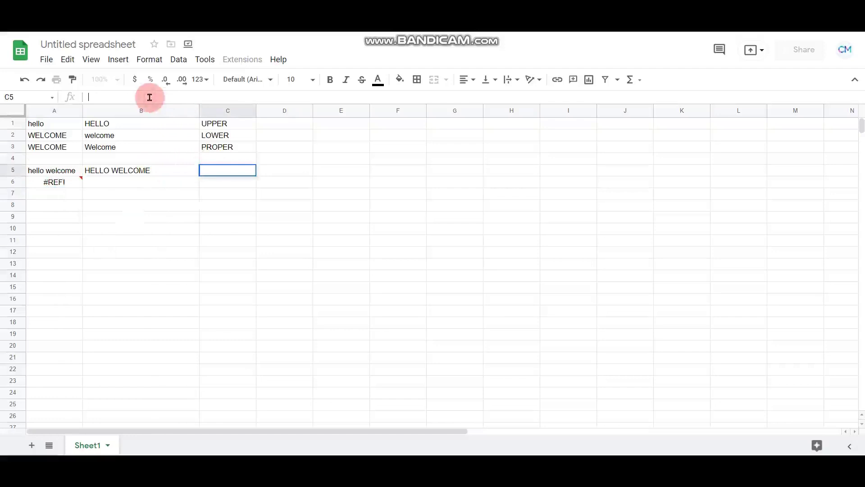
type("=")
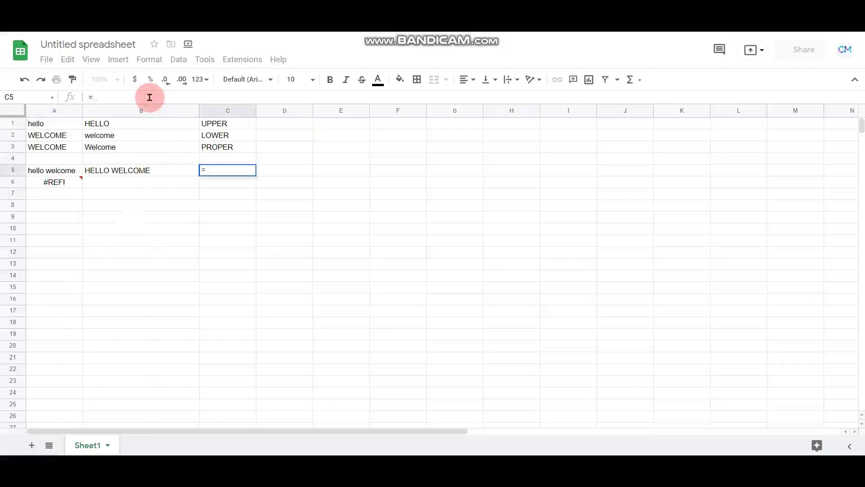
type("lo")
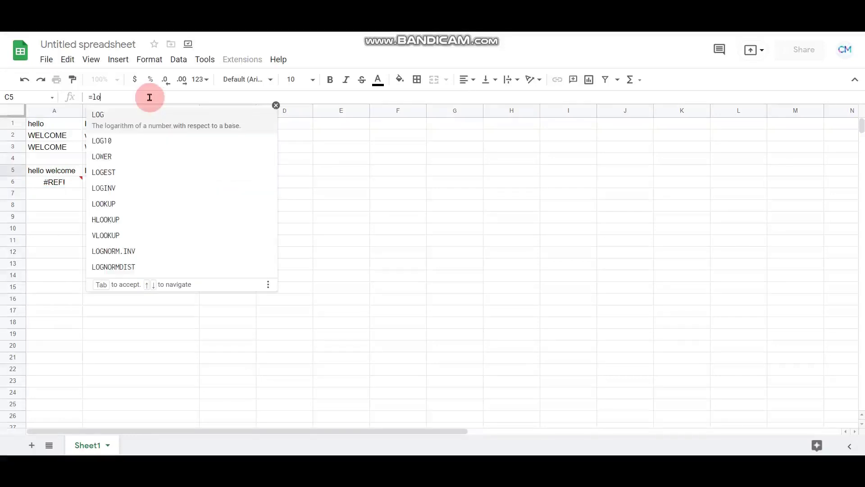
type("w")
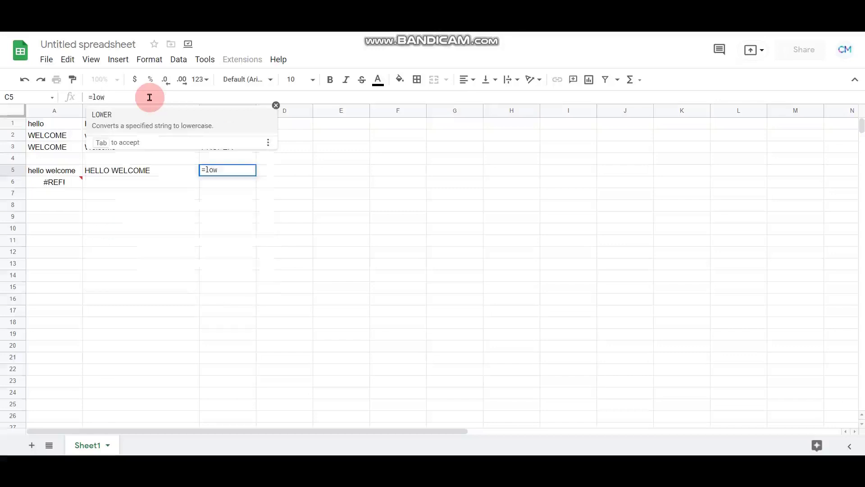
left_click(151, 128)
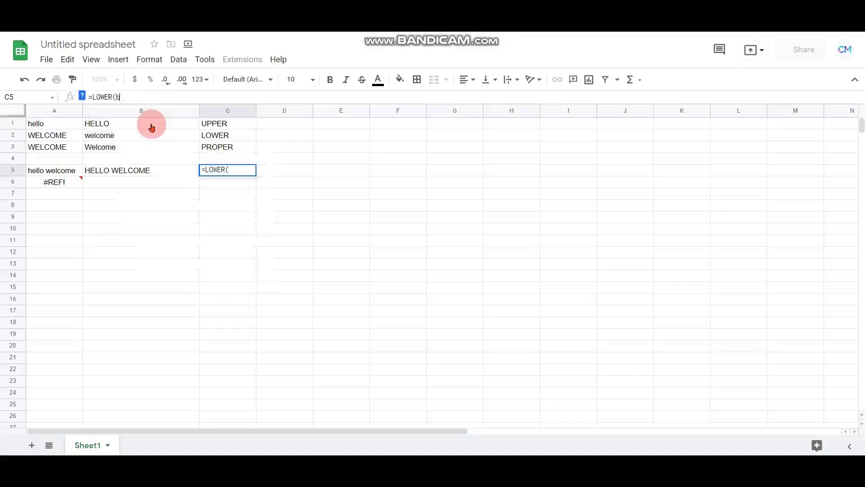
type("b5")
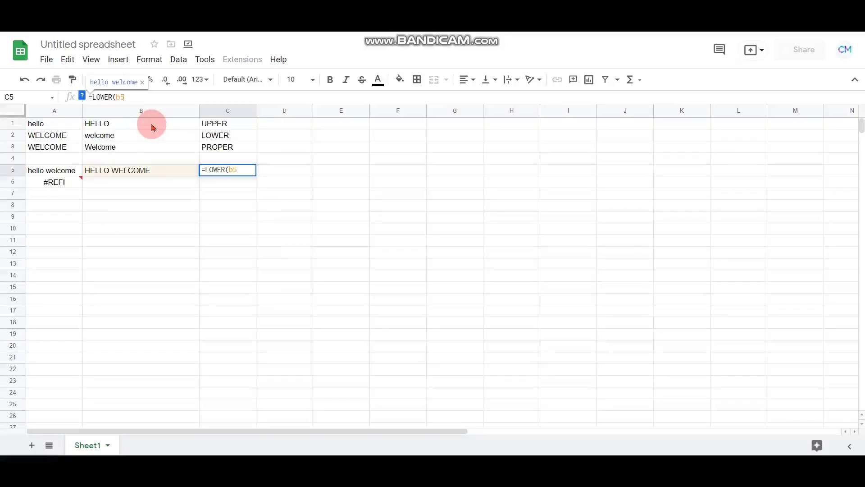
type(")")
key("Return")
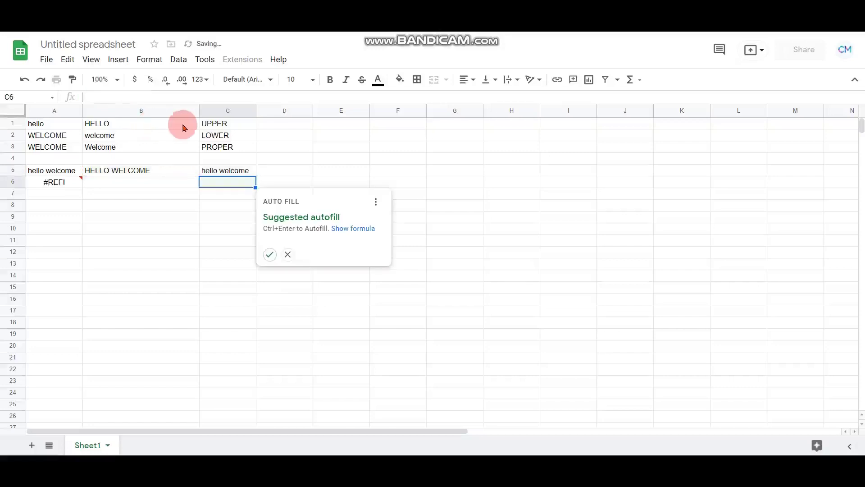
Review the LOWER formula in C5 and move on to cell D5
left_click(229, 174)
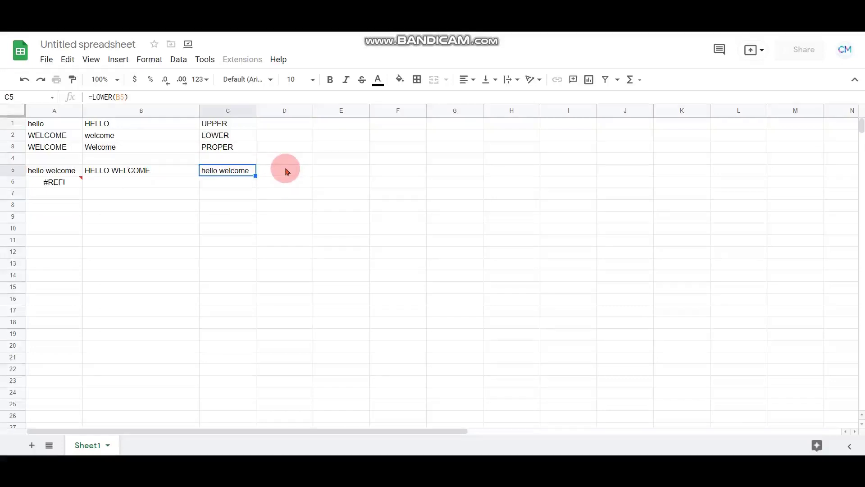
left_click(287, 172)
left_click(240, 172)
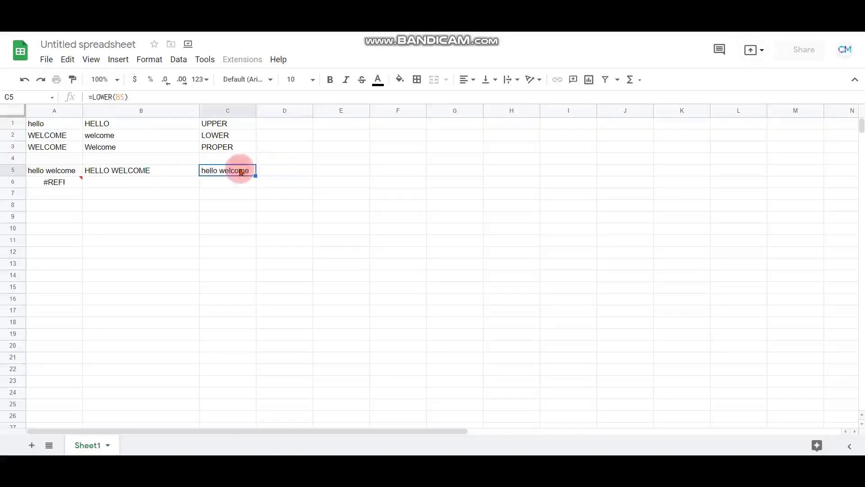
left_click(283, 174)
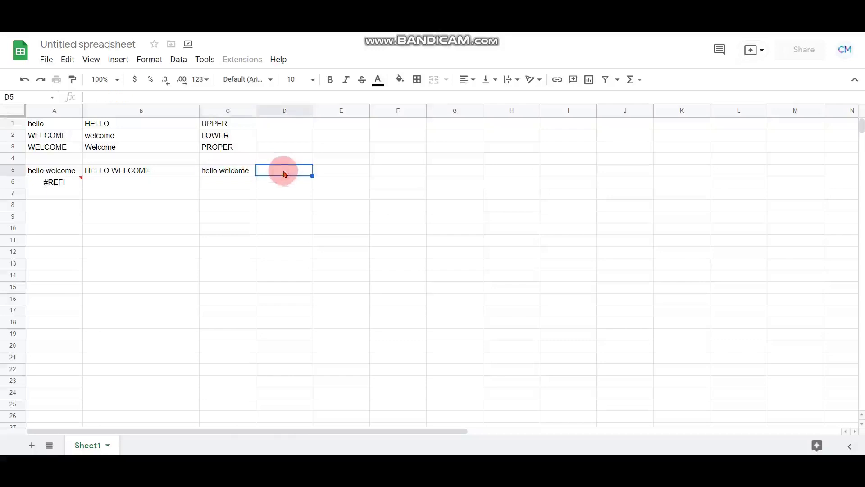
left_click(146, 96)
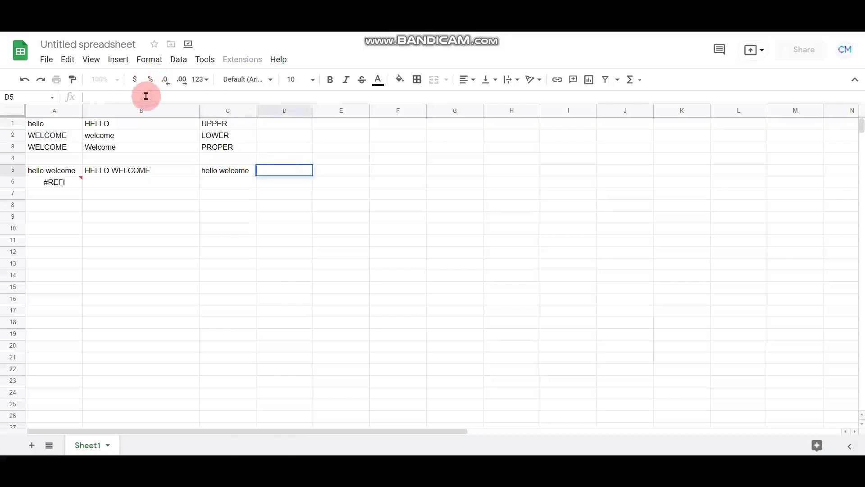
Enter =PROPER(C5) in D5 so it shows 'Hello Welcome'
type("=prop")
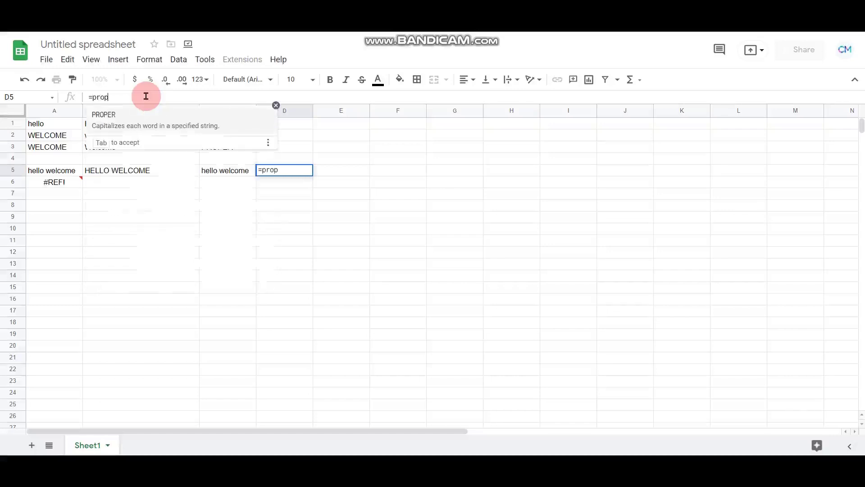
key("Tab")
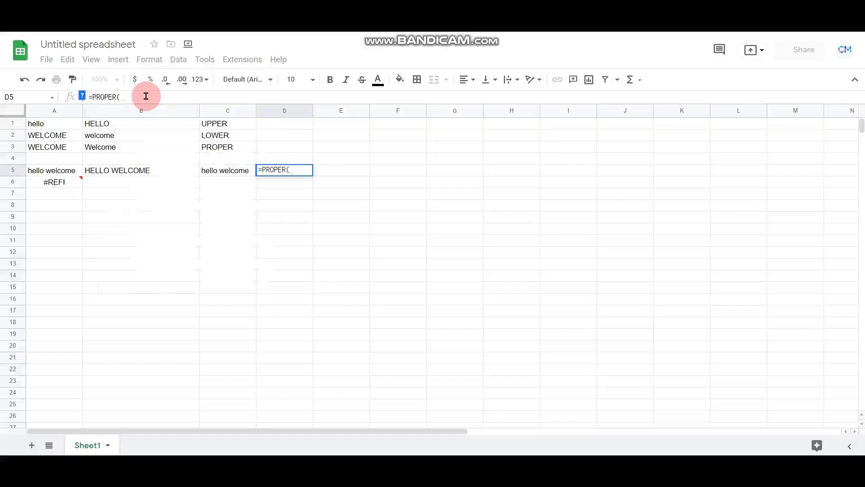
type("c5)")
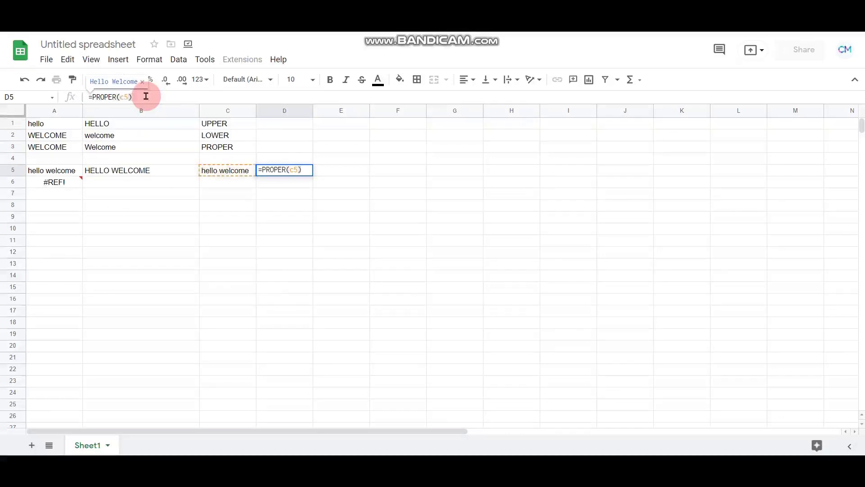
key("Return")
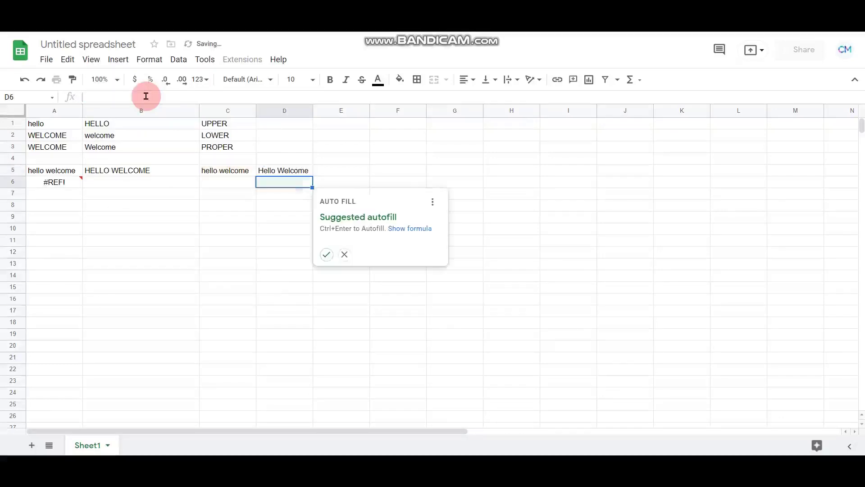
left_click(288, 171)
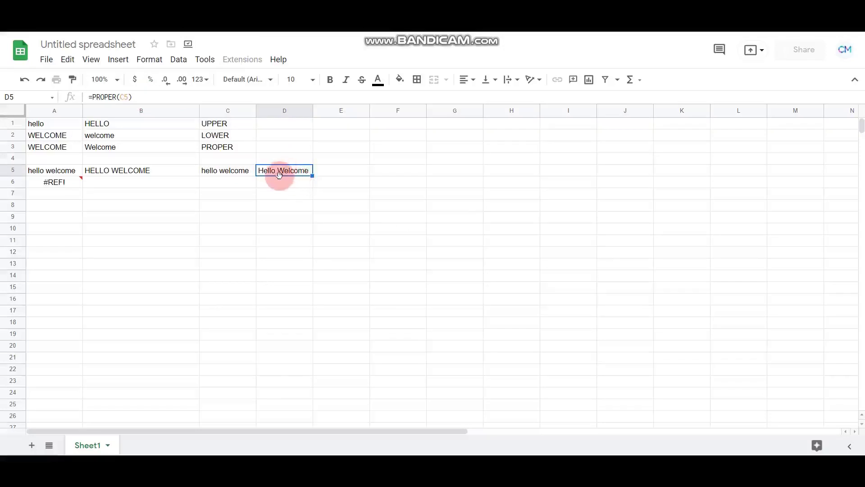
Return to the PowerPoint slide show and step back to the title slide
mouse_move(399, 453)
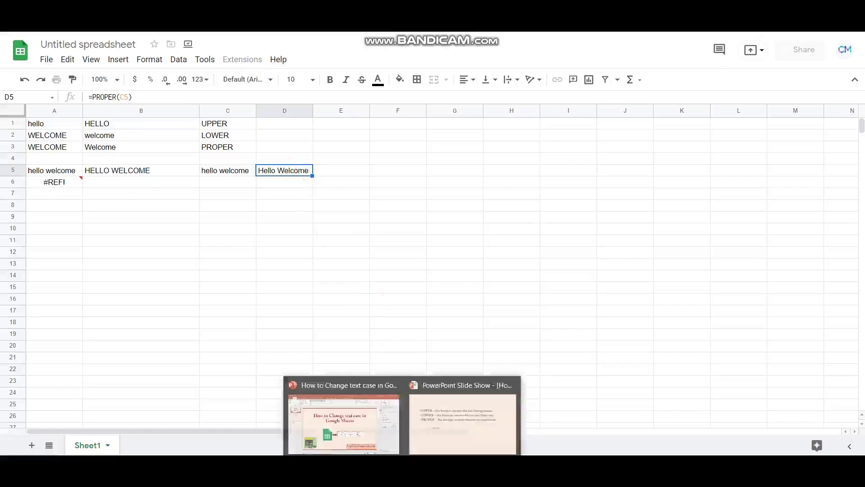
left_click(482, 421)
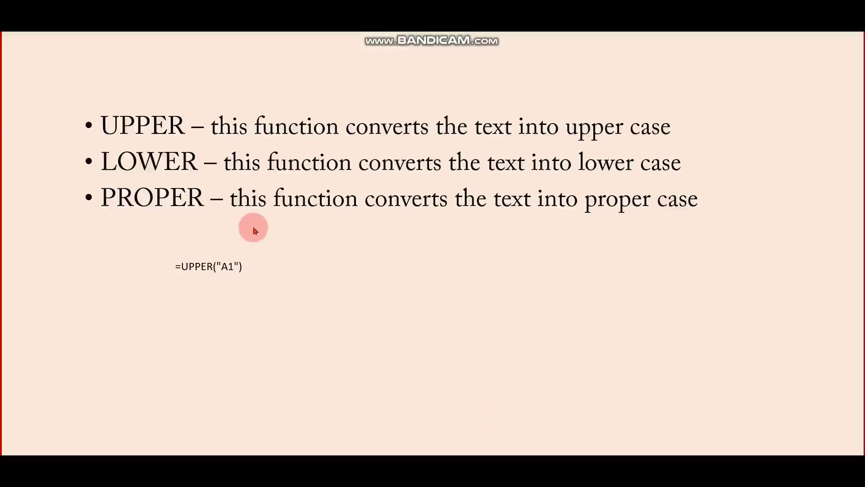
key("Left")
key("Left")
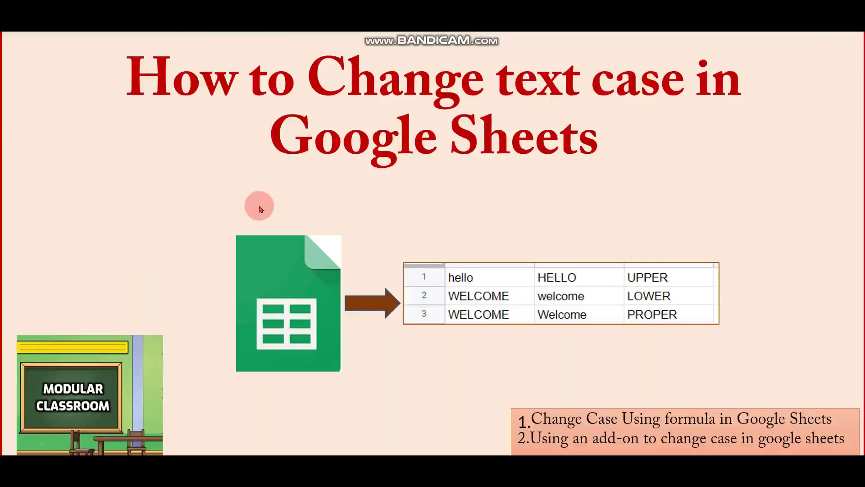